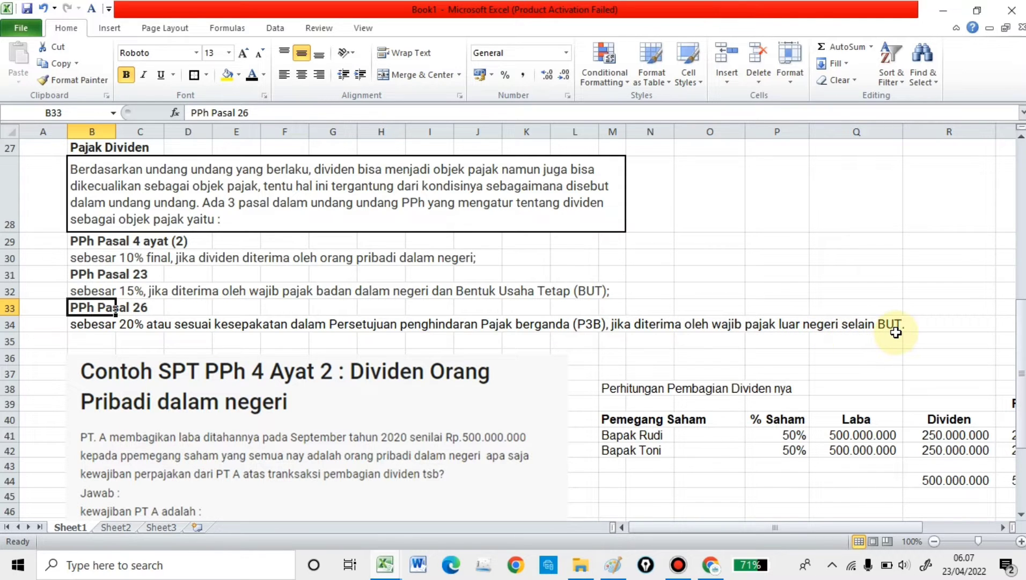
Step: Read through the PPh 4 Ayat 2 dividend example in the worksheet and check its source article in Chrome
{"action": "scroll", "coordinate": [896, 332], "scroll_direction": "down", "scroll_amount": 1}
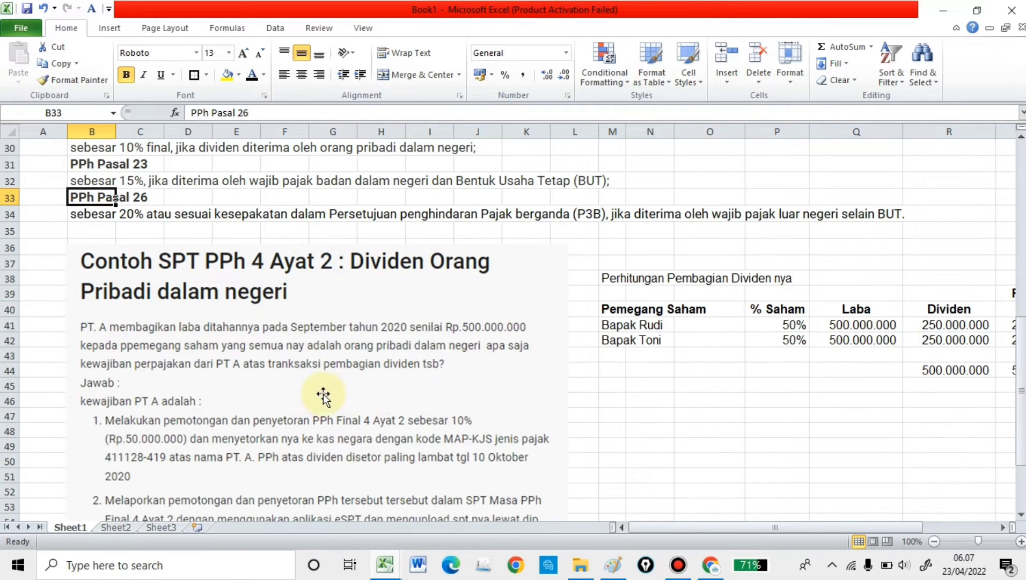
{"action": "scroll", "coordinate": [317, 394], "scroll_direction": "down", "scroll_amount": 2}
{"action": "scroll", "coordinate": [316, 393], "scroll_direction": "up", "scroll_amount": 1}
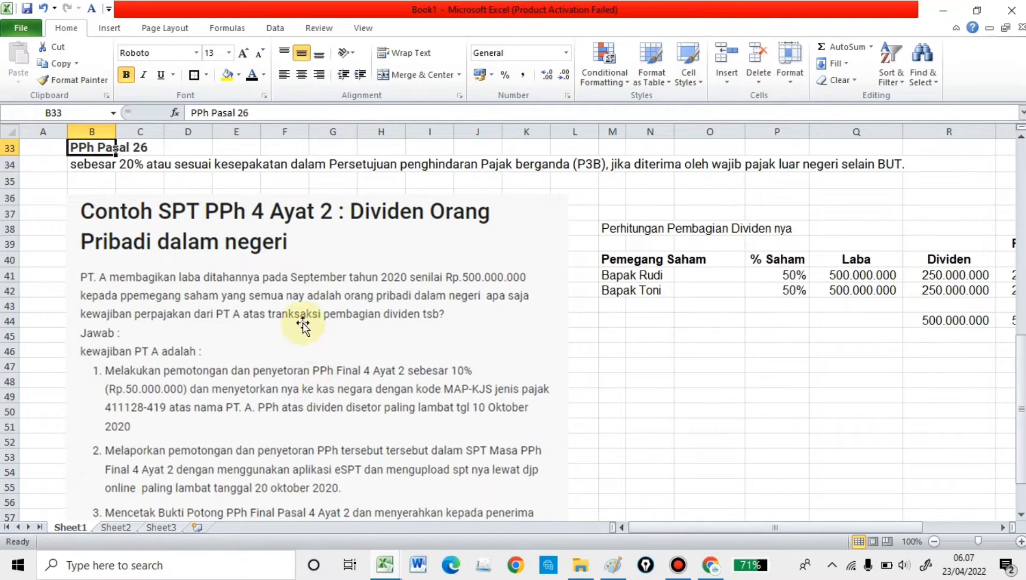
{"action": "scroll", "coordinate": [304, 323], "scroll_direction": "down", "scroll_amount": 4}
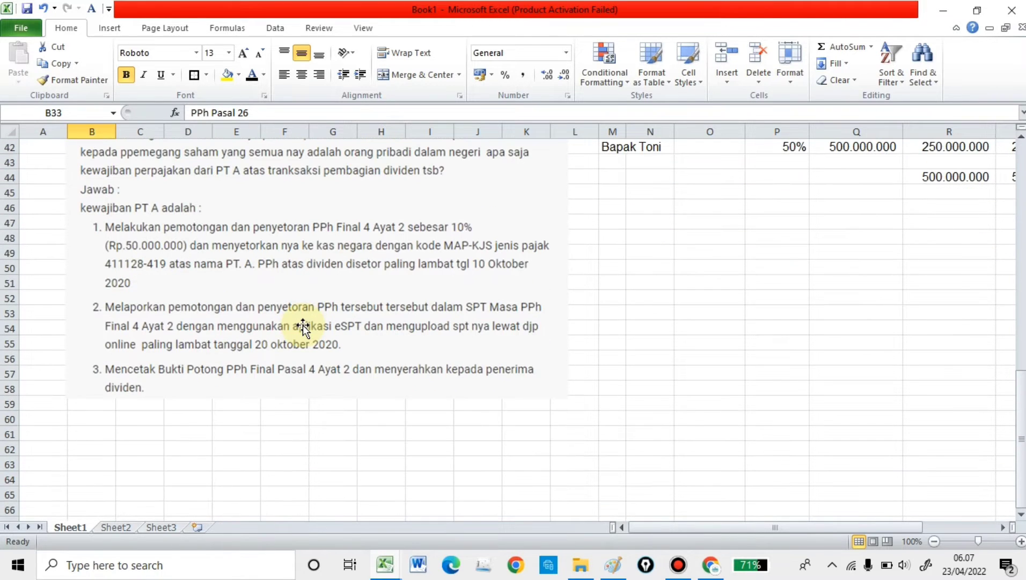
{"action": "scroll", "coordinate": [305, 325], "scroll_direction": "up", "scroll_amount": 2}
{"action": "scroll", "coordinate": [304, 326], "scroll_direction": "up", "scroll_amount": 1}
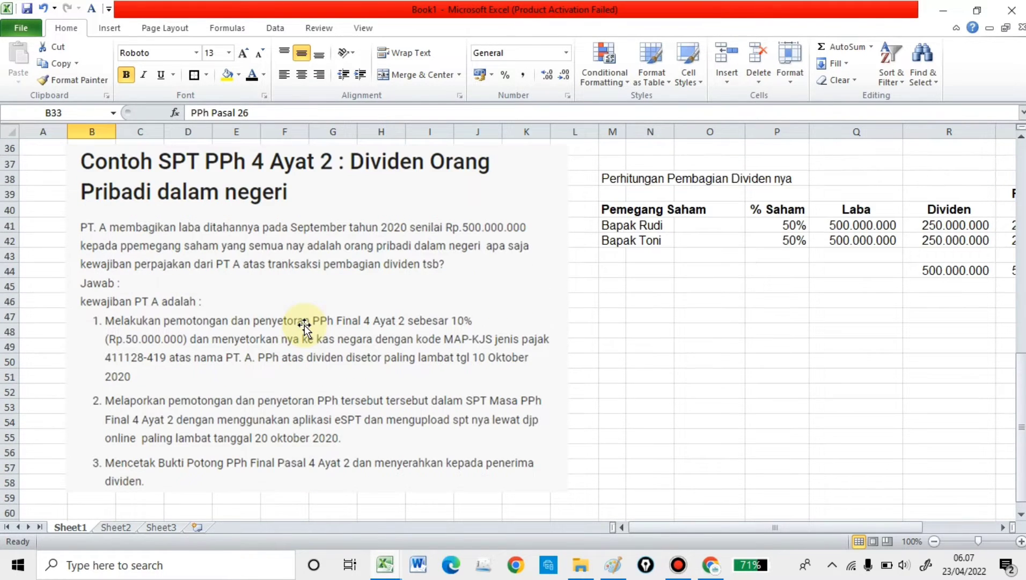
{"action": "left_click", "coordinate": [709, 568]}
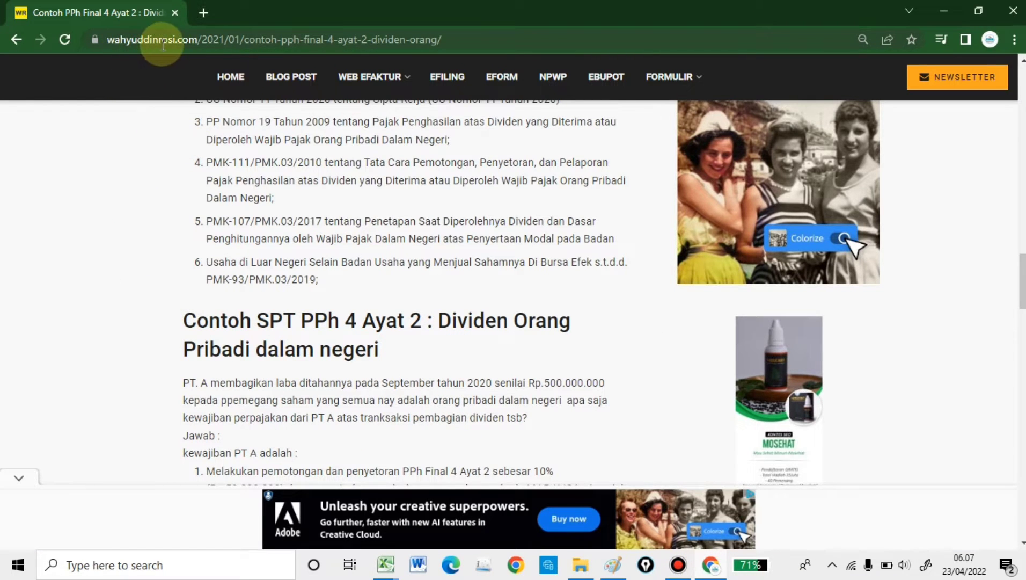
{"action": "left_click", "coordinate": [710, 572]}
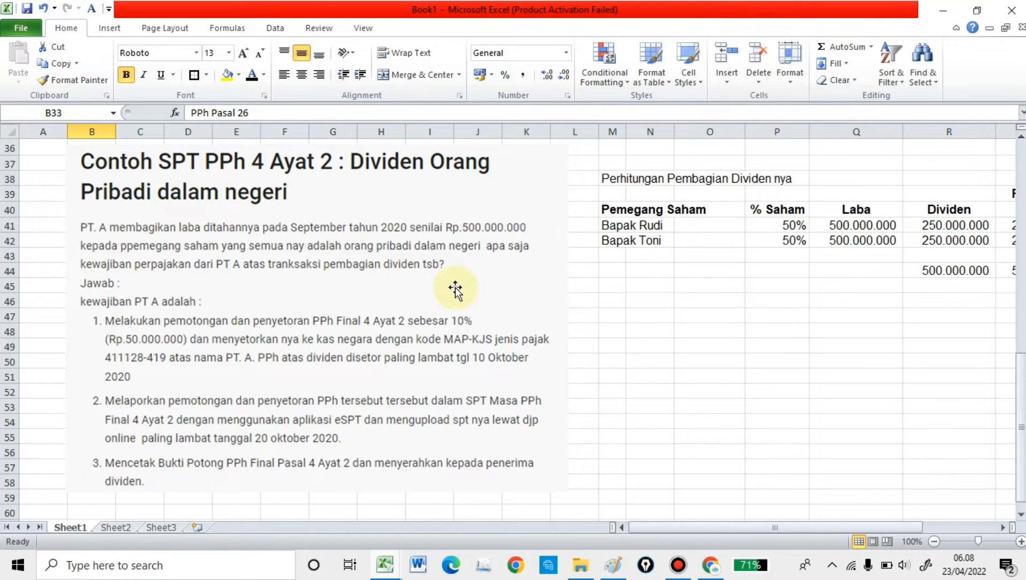
Step: Review the three tax obligations of PT A listed in the answer to the dividend example
{"action": "scroll", "coordinate": [472, 287], "scroll_direction": "down", "scroll_amount": 1}
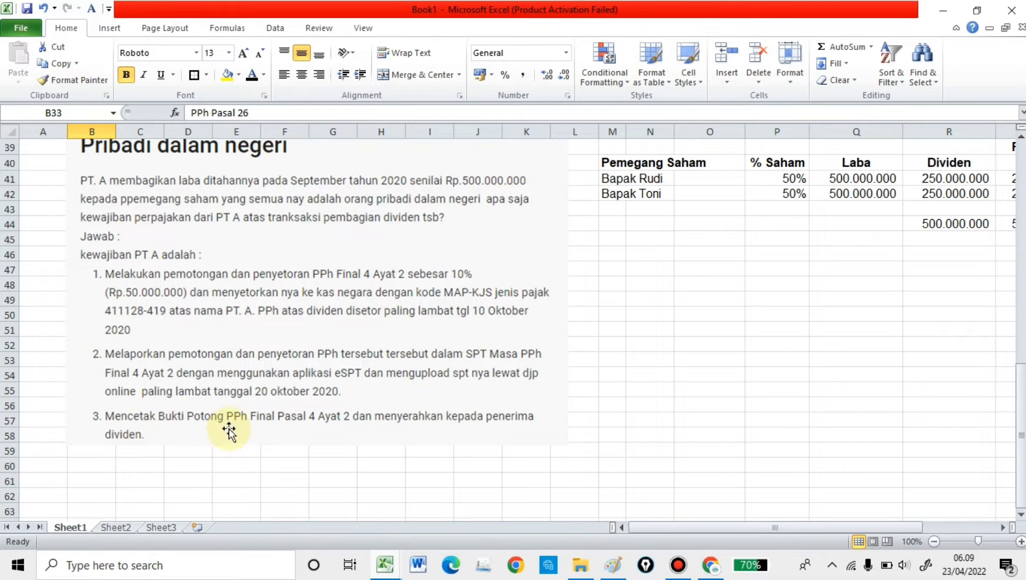
{"action": "scroll", "coordinate": [245, 428], "scroll_direction": "up", "scroll_amount": 1}
{"action": "scroll", "coordinate": [245, 428], "scroll_direction": "down", "scroll_amount": 3}
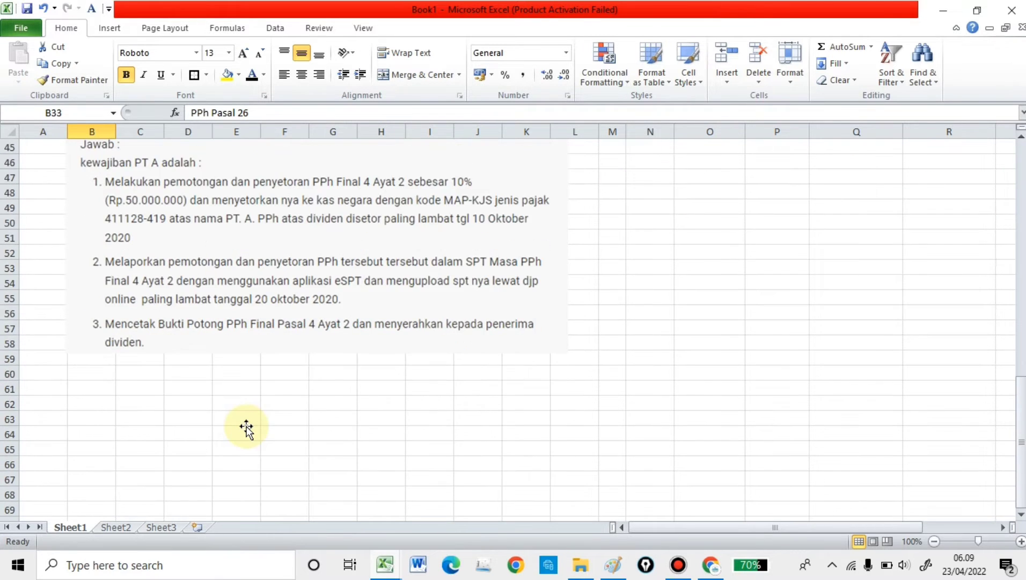
{"action": "scroll", "coordinate": [246, 428], "scroll_direction": "up", "scroll_amount": 2}
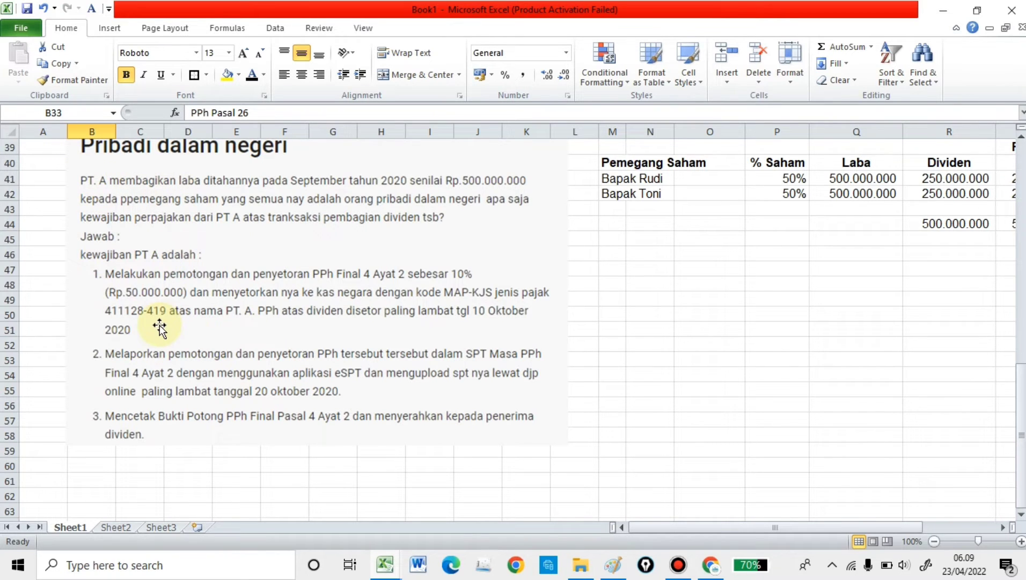
Step: View the full width of the dividend distribution table beside the example, through the Dividen Diterima column
{"action": "scroll", "coordinate": [236, 314], "scroll_direction": "up", "scroll_amount": 2}
{"action": "left_click", "coordinate": [653, 320]}
{"action": "left_click", "coordinate": [656, 229]}
{"action": "key", "text": "Right"}
{"action": "key", "text": "Right"}
{"action": "key", "text": "Right"}
{"action": "key", "text": "Right"}
{"action": "key", "text": "Right"}
{"action": "key", "text": "Right"}
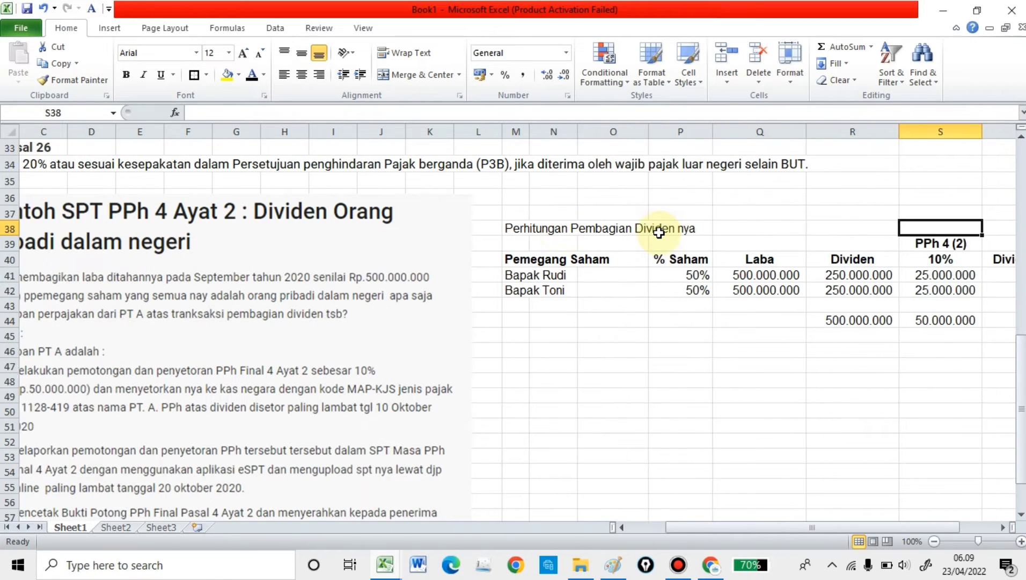
{"action": "key", "text": "Right"}
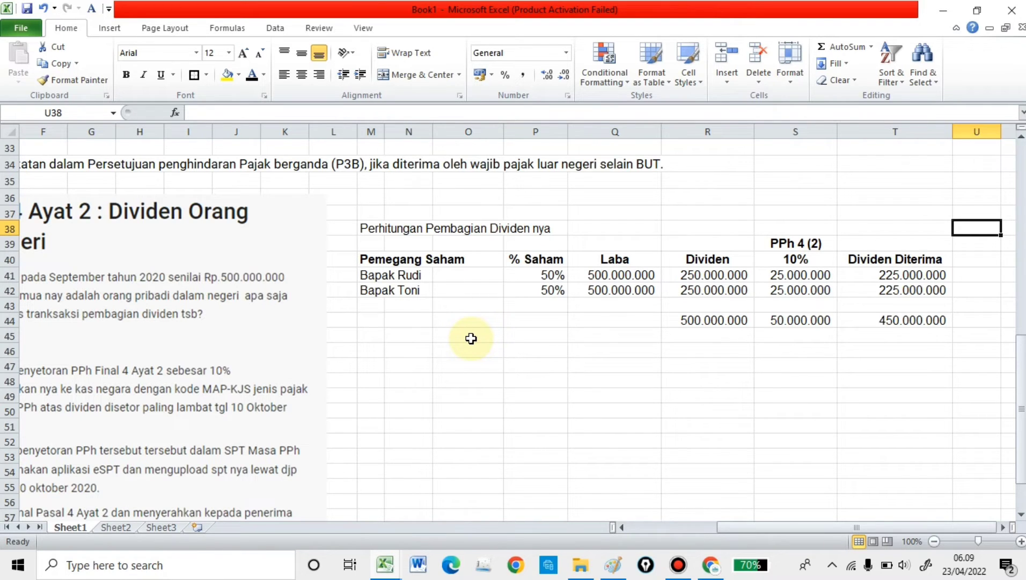
Step: Examine the dividend table's title, the shareholder entries, their % Saham values and the Laba amounts
{"action": "left_click", "coordinate": [370, 229]}
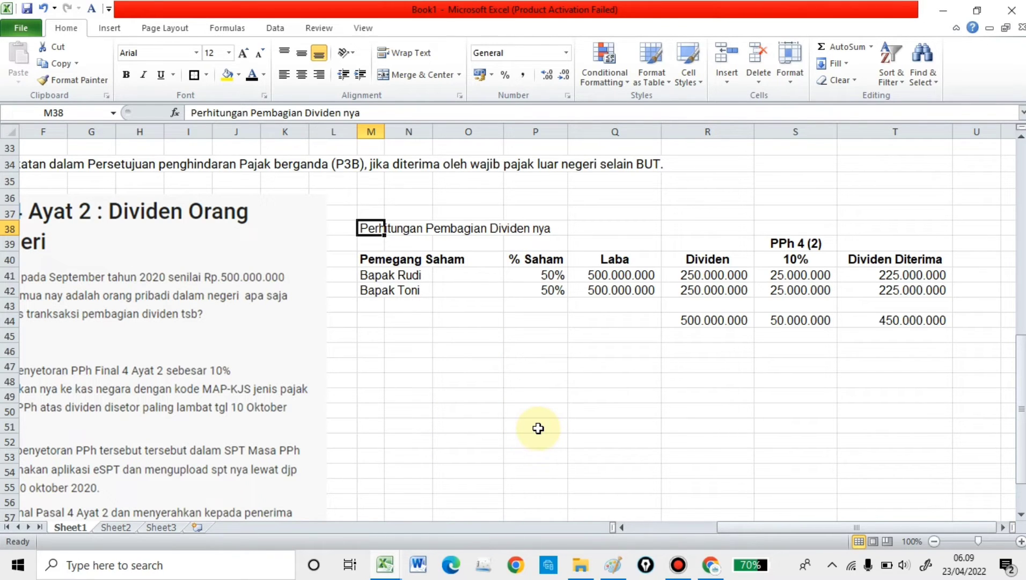
{"action": "left_click", "coordinate": [421, 349]}
{"action": "left_click", "coordinate": [374, 263]}
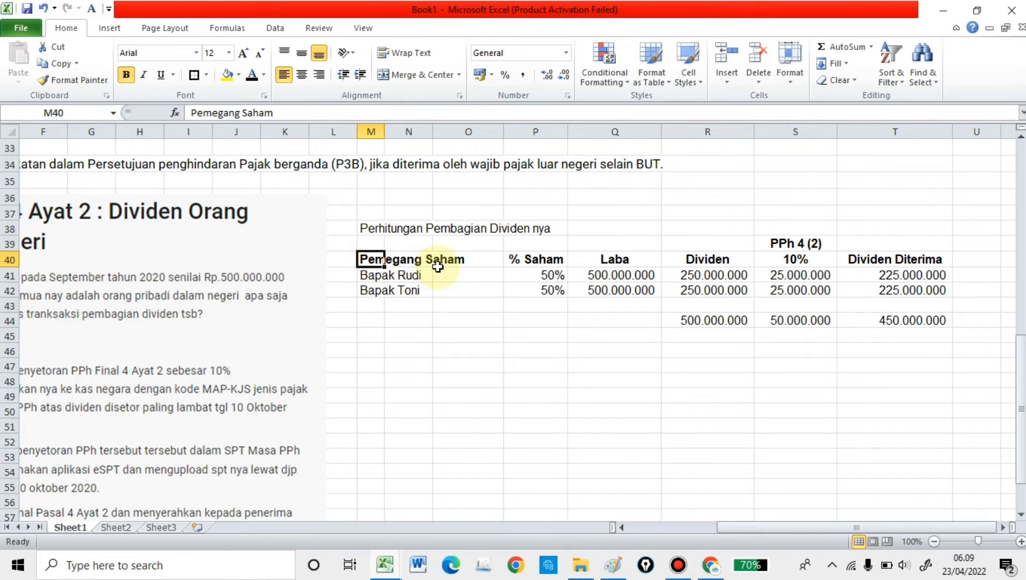
{"action": "left_click", "coordinate": [375, 275]}
{"action": "left_click", "coordinate": [375, 293]}
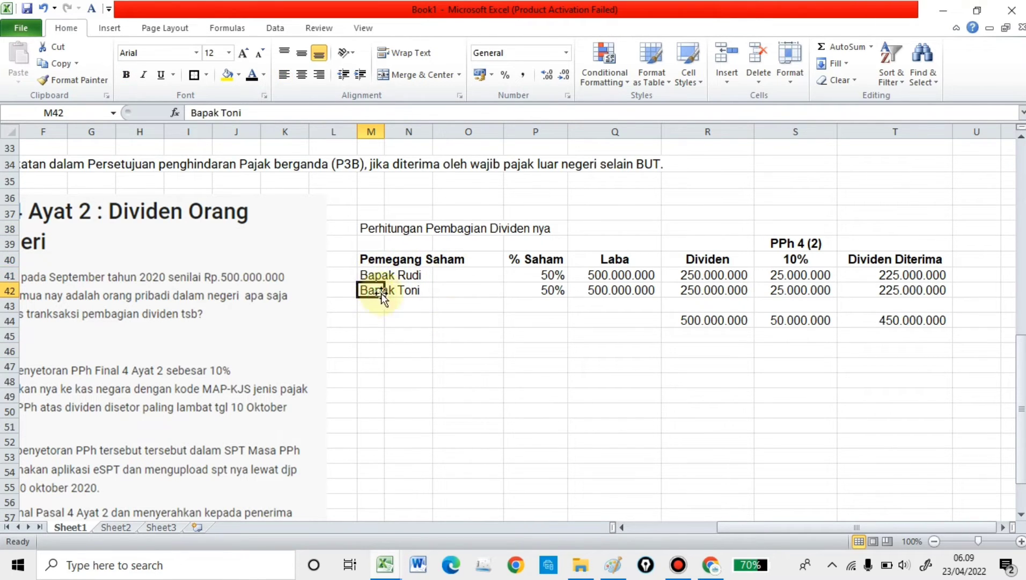
{"action": "left_click", "coordinate": [522, 259]}
{"action": "left_click", "coordinate": [548, 275]}
{"action": "left_click", "coordinate": [538, 290]}
{"action": "left_click", "coordinate": [595, 265]}
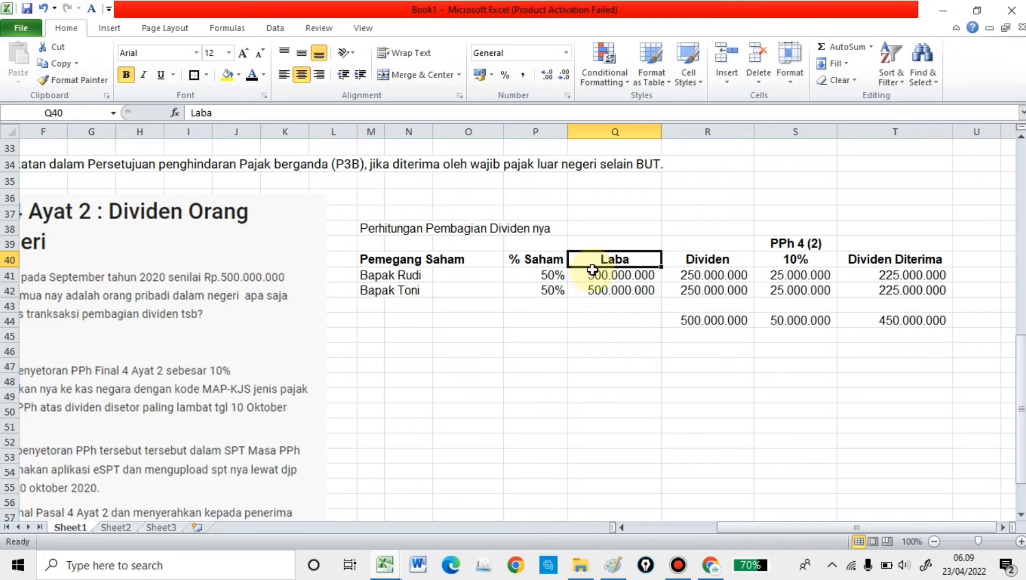
{"action": "left_click", "coordinate": [621, 273]}
{"action": "left_click", "coordinate": [619, 289]}
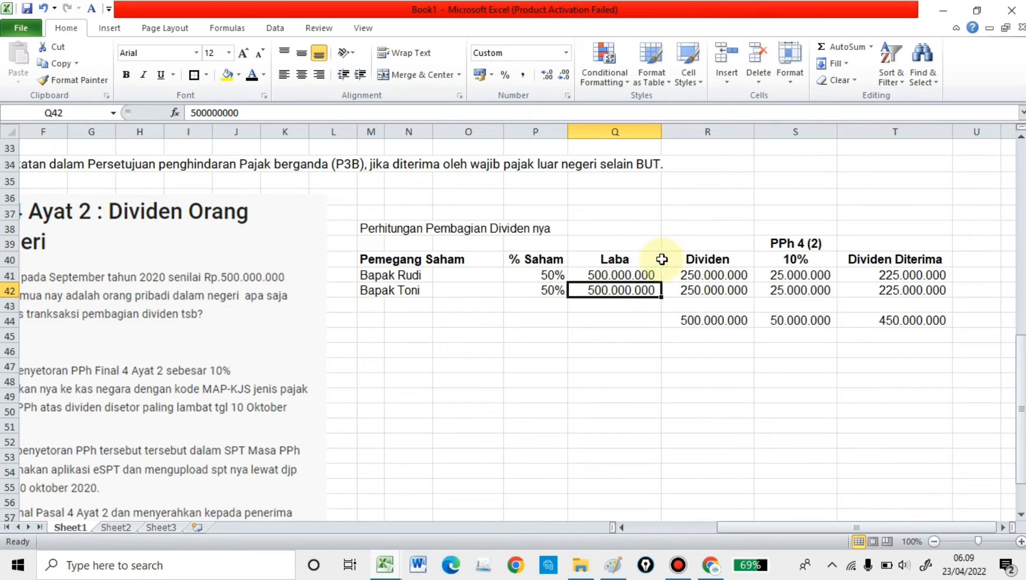
Step: Inspect how the Dividen column is calculated from Laba and % Saham for both shareholders
{"action": "left_click", "coordinate": [685, 260]}
{"action": "left_click", "coordinate": [690, 276]}
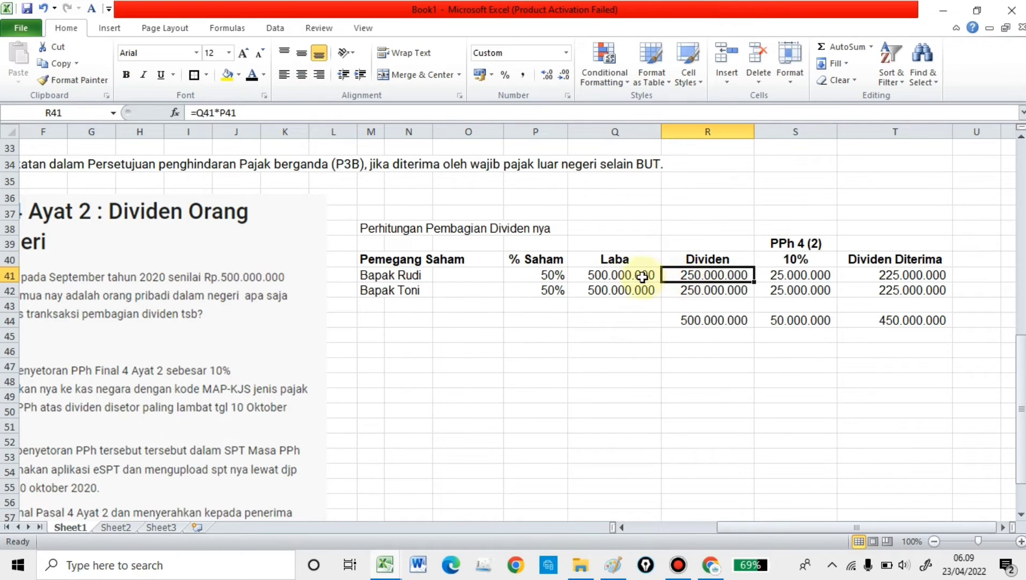
{"action": "double_click", "coordinate": [705, 276]}
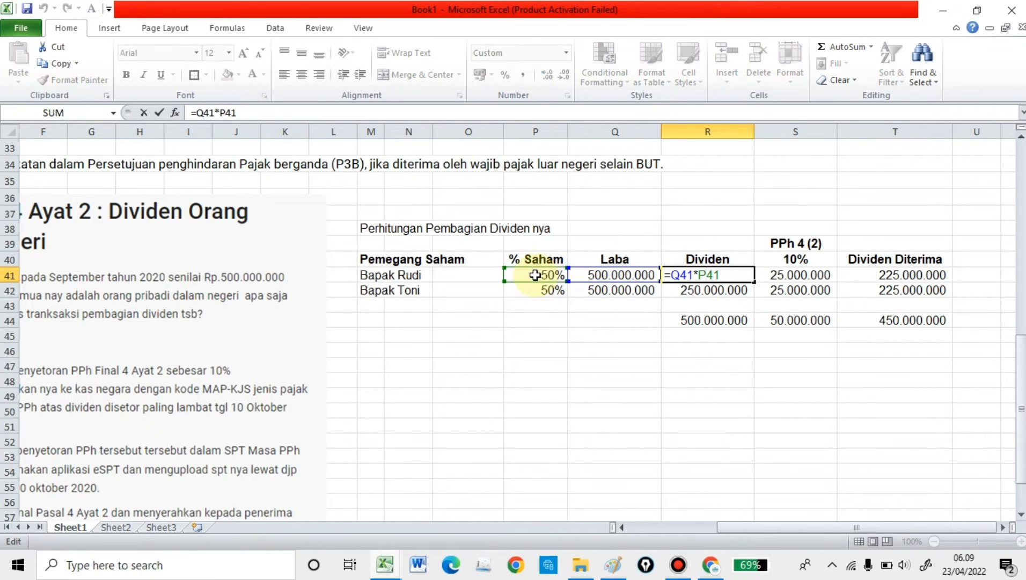
{"action": "left_click", "coordinate": [639, 378]}
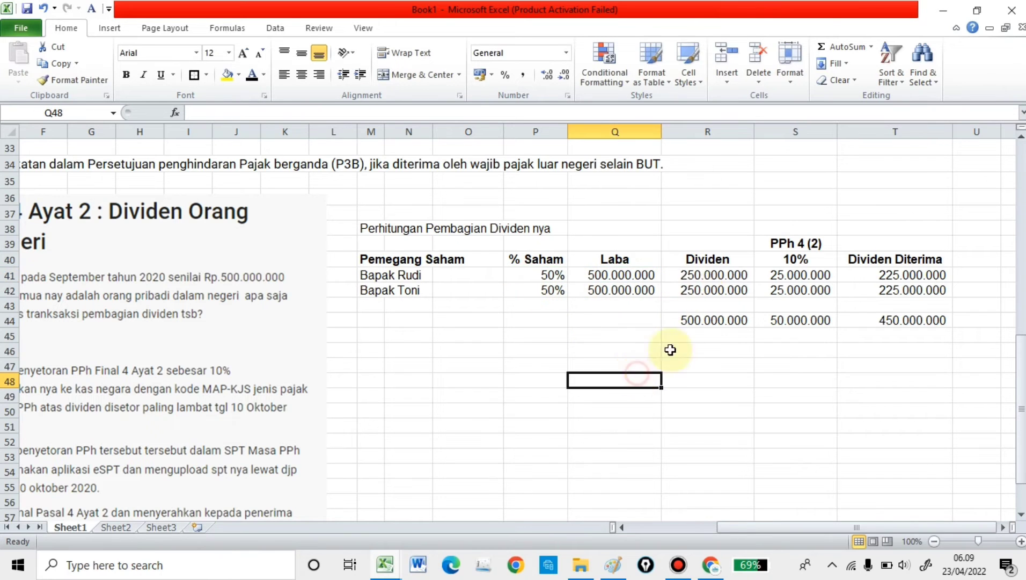
{"action": "left_click", "coordinate": [707, 291]}
{"action": "left_click", "coordinate": [647, 362]}
{"action": "left_click", "coordinate": [666, 304]}
{"action": "left_click", "coordinate": [541, 290]}
{"action": "left_click", "coordinate": [771, 304]}
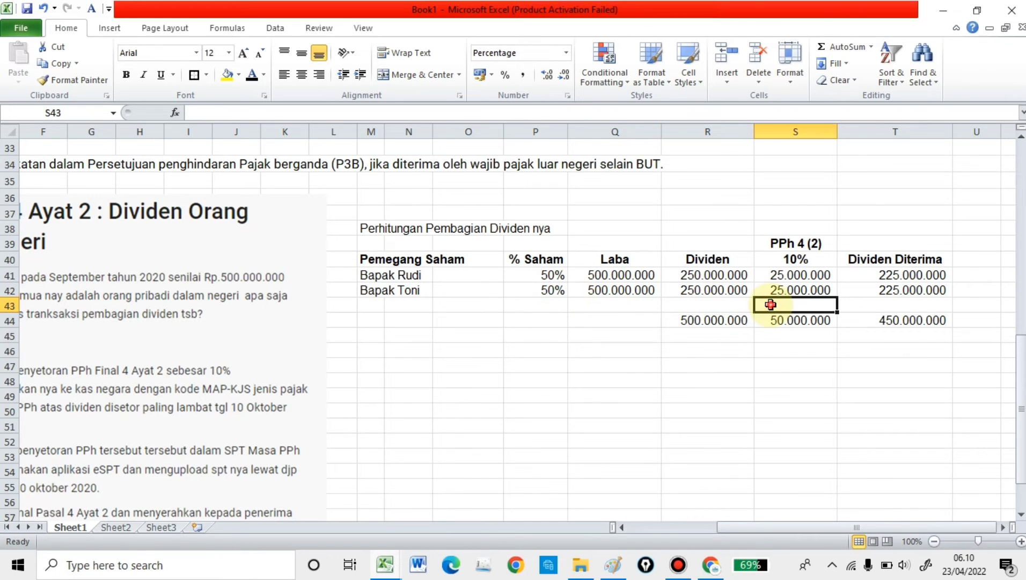
Step: Inspect the PPh 4 (2) formulas that apply the 10% rate to each dividend, and the column's total
{"action": "key", "text": "Right"}
{"action": "key", "text": "Right"}
{"action": "key", "text": "Right"}
{"action": "key", "text": "Right"}
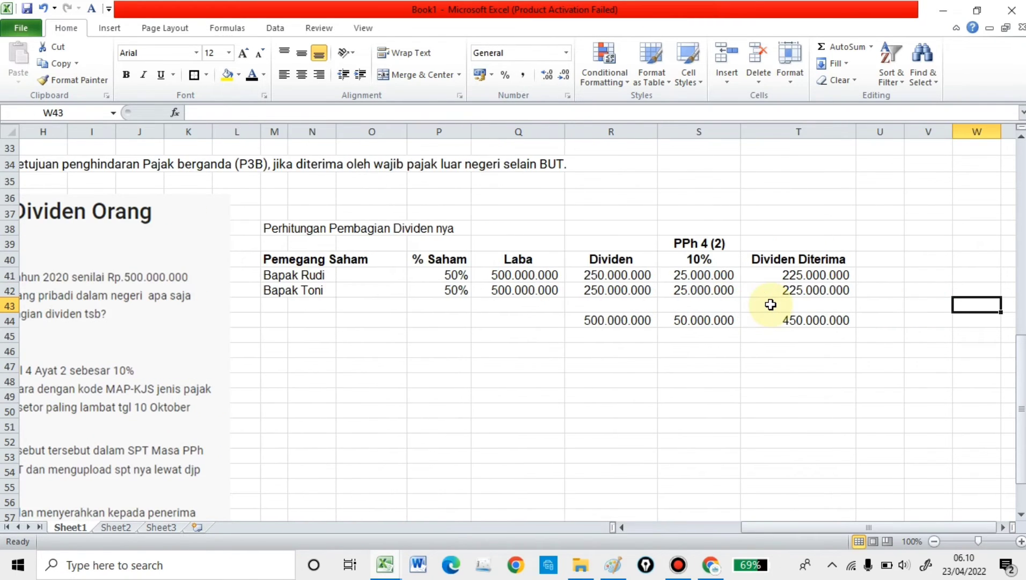
{"action": "left_click", "coordinate": [609, 275]}
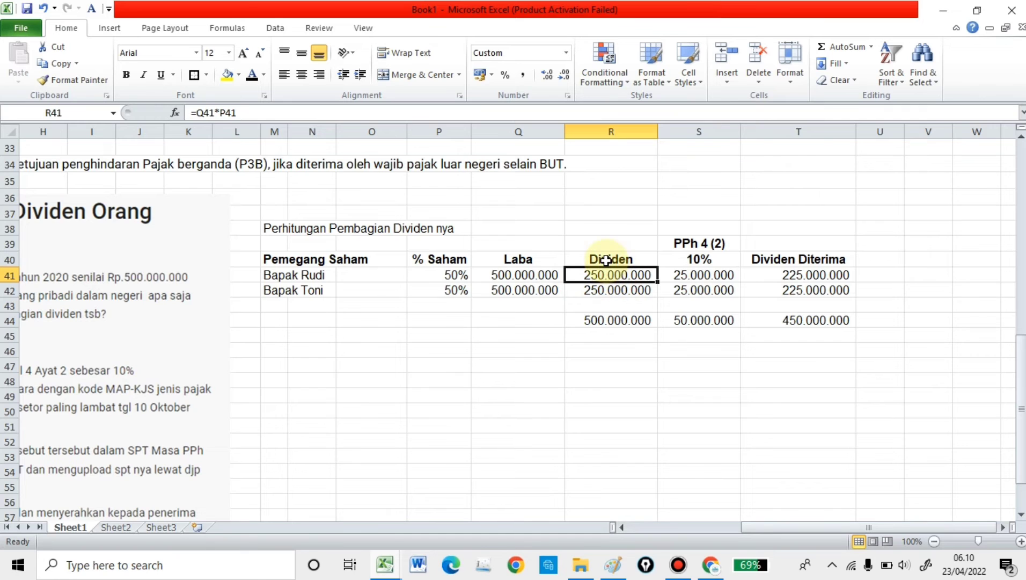
{"action": "double_click", "coordinate": [705, 274]}
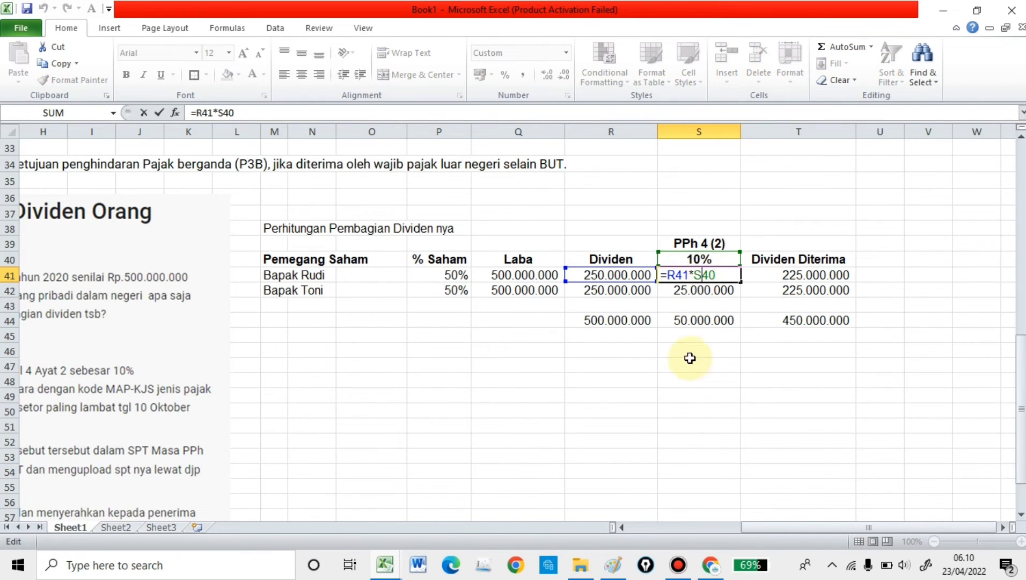
{"action": "left_click", "coordinate": [666, 400]}
{"action": "left_click", "coordinate": [614, 277]}
{"action": "left_click", "coordinate": [699, 260]}
{"action": "left_click", "coordinate": [696, 276]}
{"action": "left_click", "coordinate": [699, 291]}
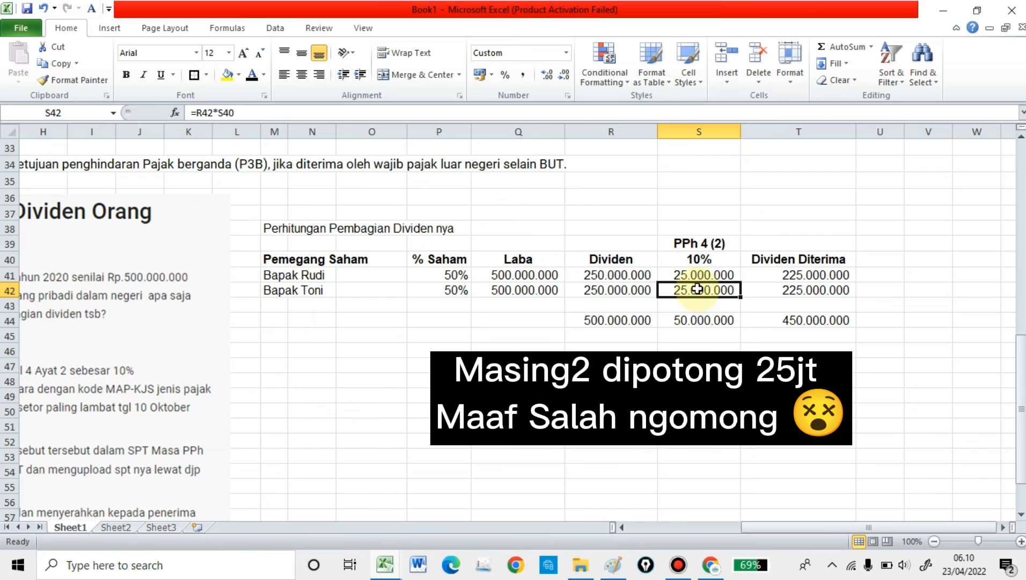
{"action": "left_click", "coordinate": [688, 349]}
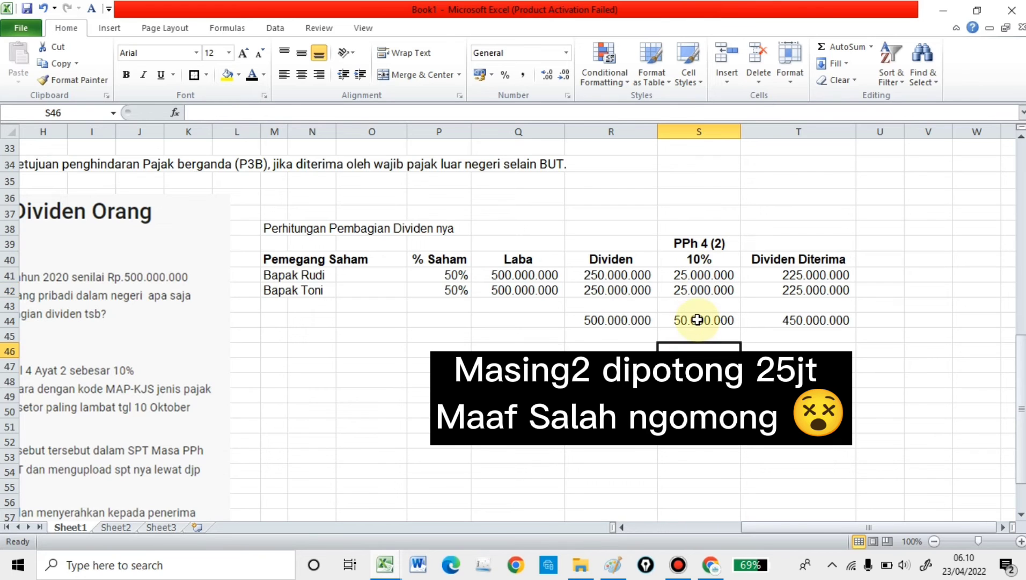
{"action": "left_click", "coordinate": [697, 320]}
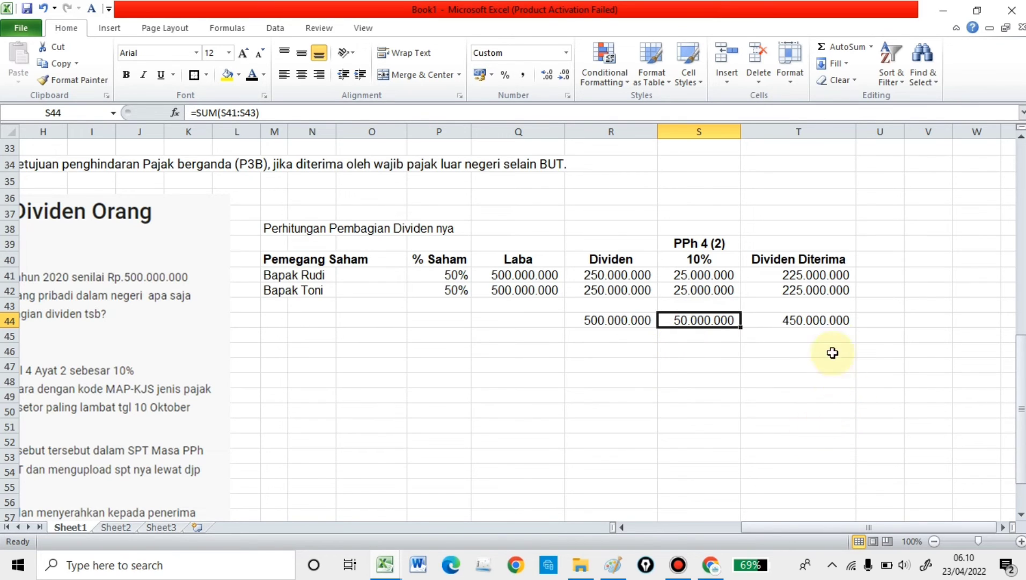
Step: Examine the Dividen Diterima formula and the net dividend amounts for both shareholders
{"action": "left_click", "coordinate": [808, 367]}
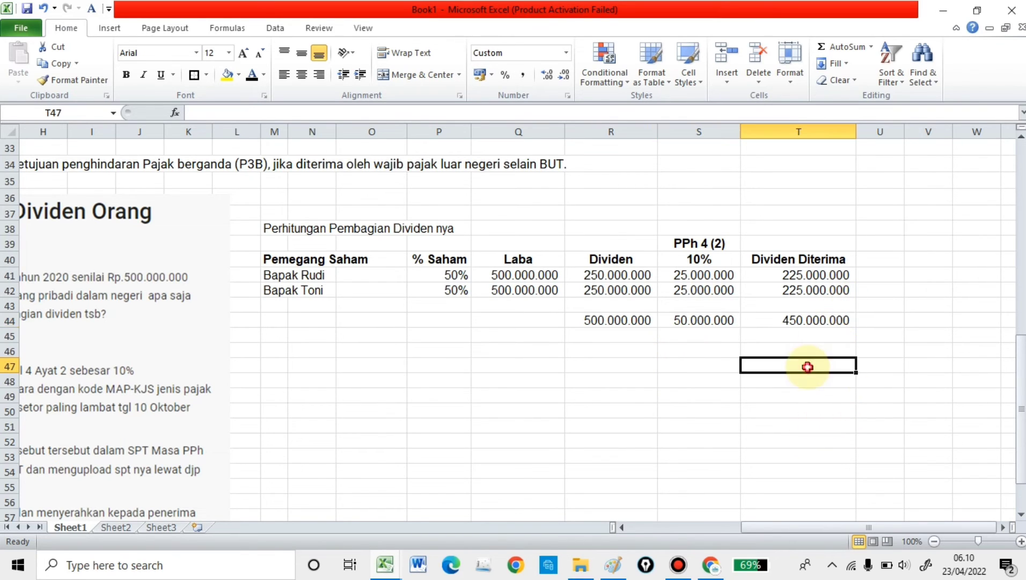
{"action": "left_click", "coordinate": [804, 277]}
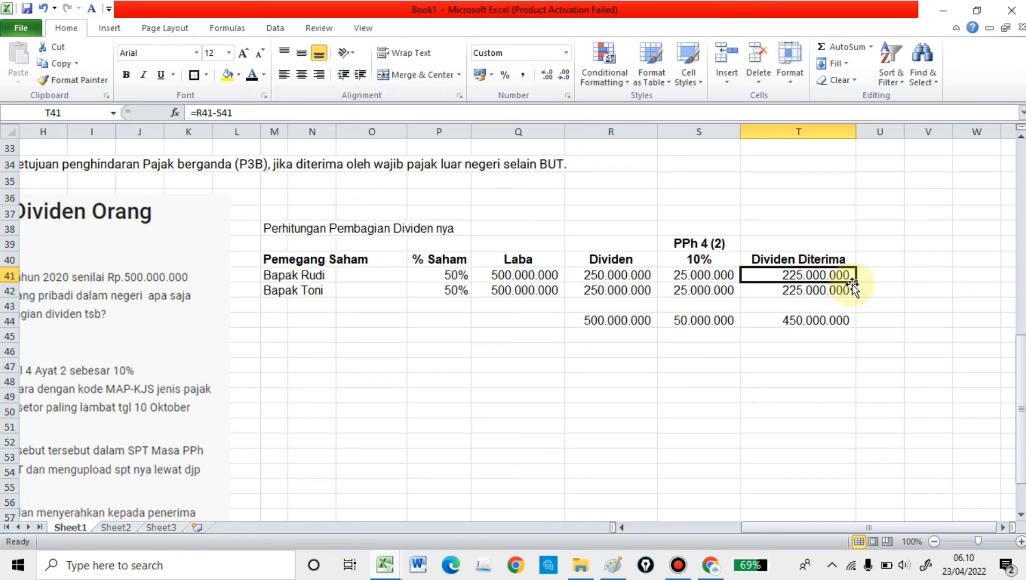
{"action": "left_click", "coordinate": [814, 364]}
{"action": "left_click_drag", "start_coordinate": [815, 279], "coordinate": [815, 292]}
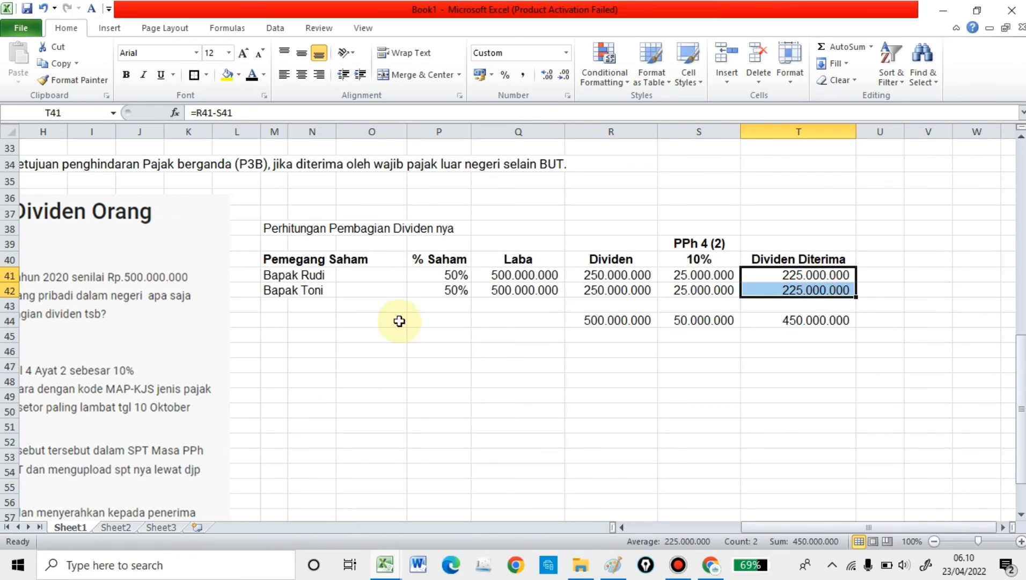
{"action": "left_click", "coordinate": [292, 280]}
{"action": "left_click", "coordinate": [286, 291]}
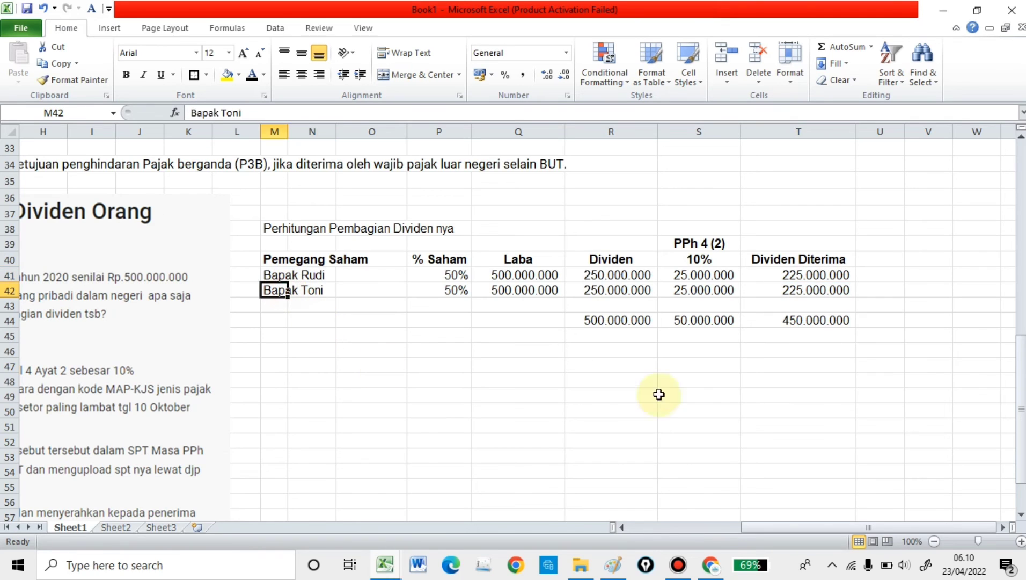
{"action": "left_click", "coordinate": [736, 382]}
{"action": "left_click", "coordinate": [612, 400]}
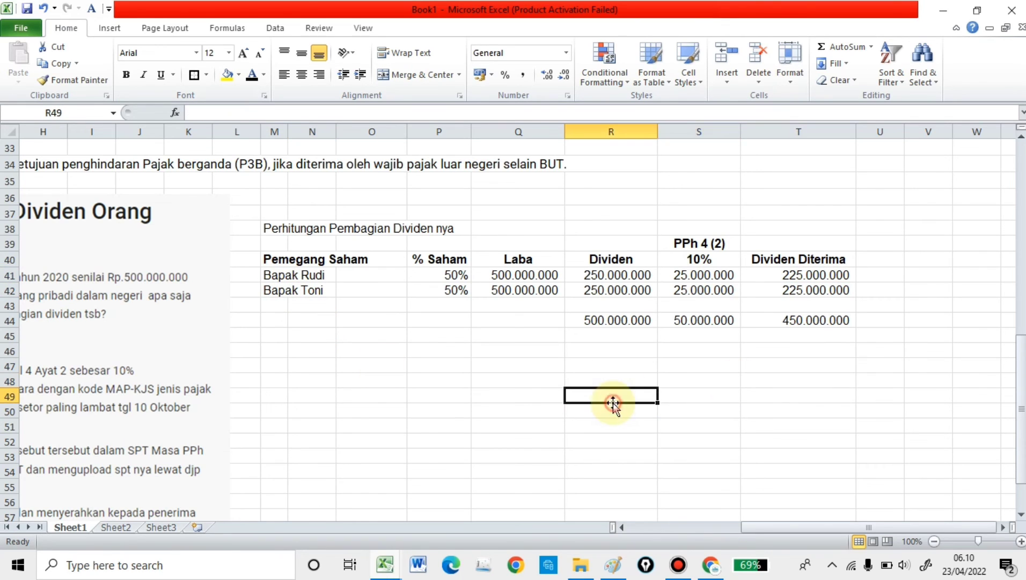
{"action": "left_click", "coordinate": [616, 349]}
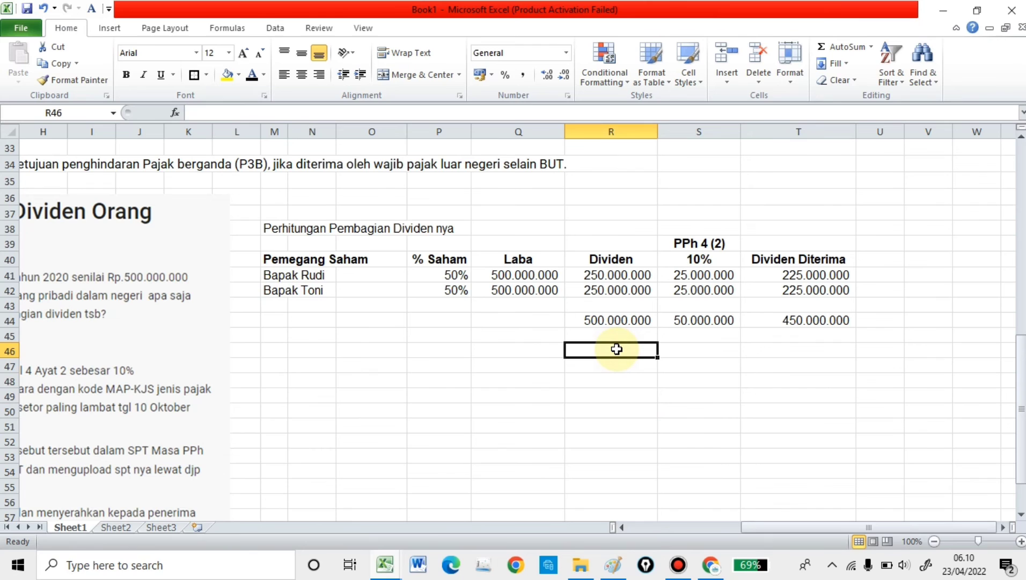
{"action": "left_click", "coordinate": [639, 382]}
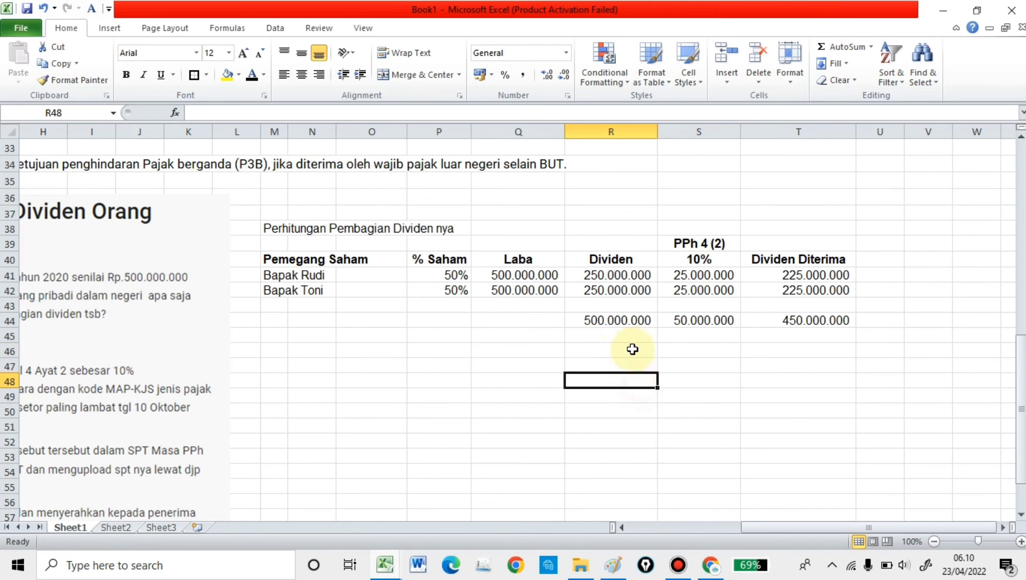
{"action": "left_click", "coordinate": [612, 307]}
{"action": "left_click", "coordinate": [754, 378]}
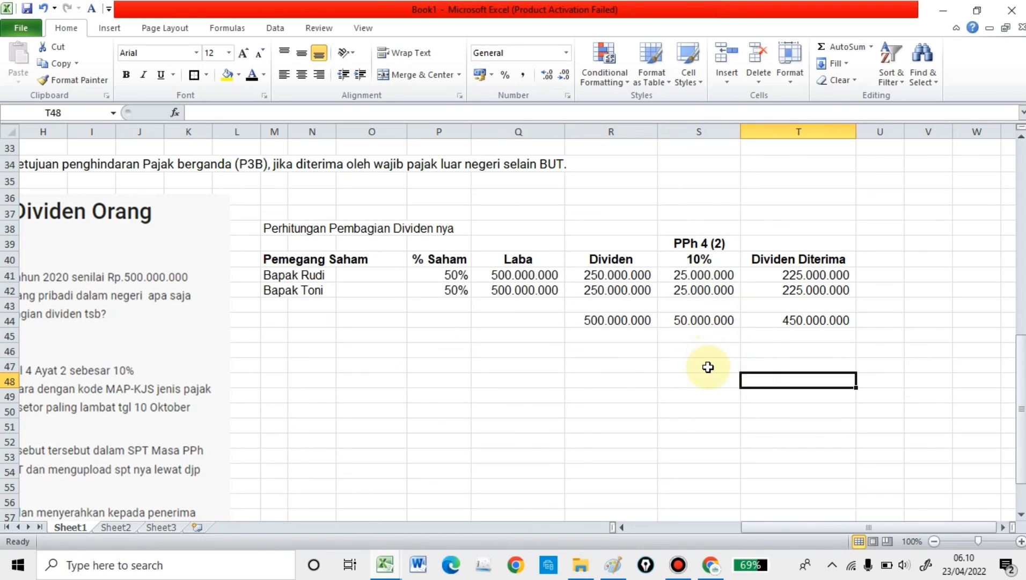
{"action": "left_click", "coordinate": [626, 388]}
{"action": "left_click", "coordinate": [445, 304]}
{"action": "left_click", "coordinate": [466, 350]}
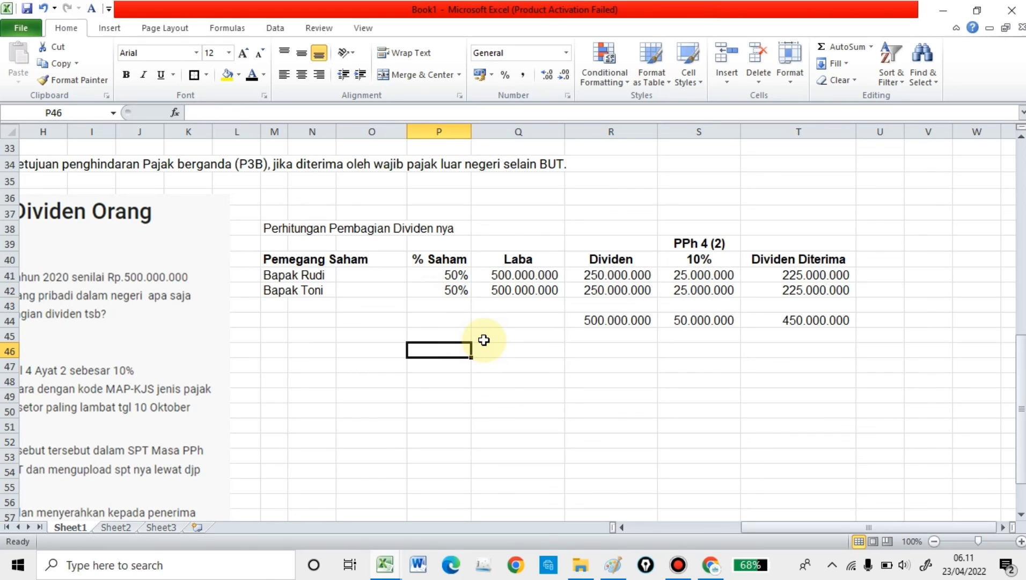